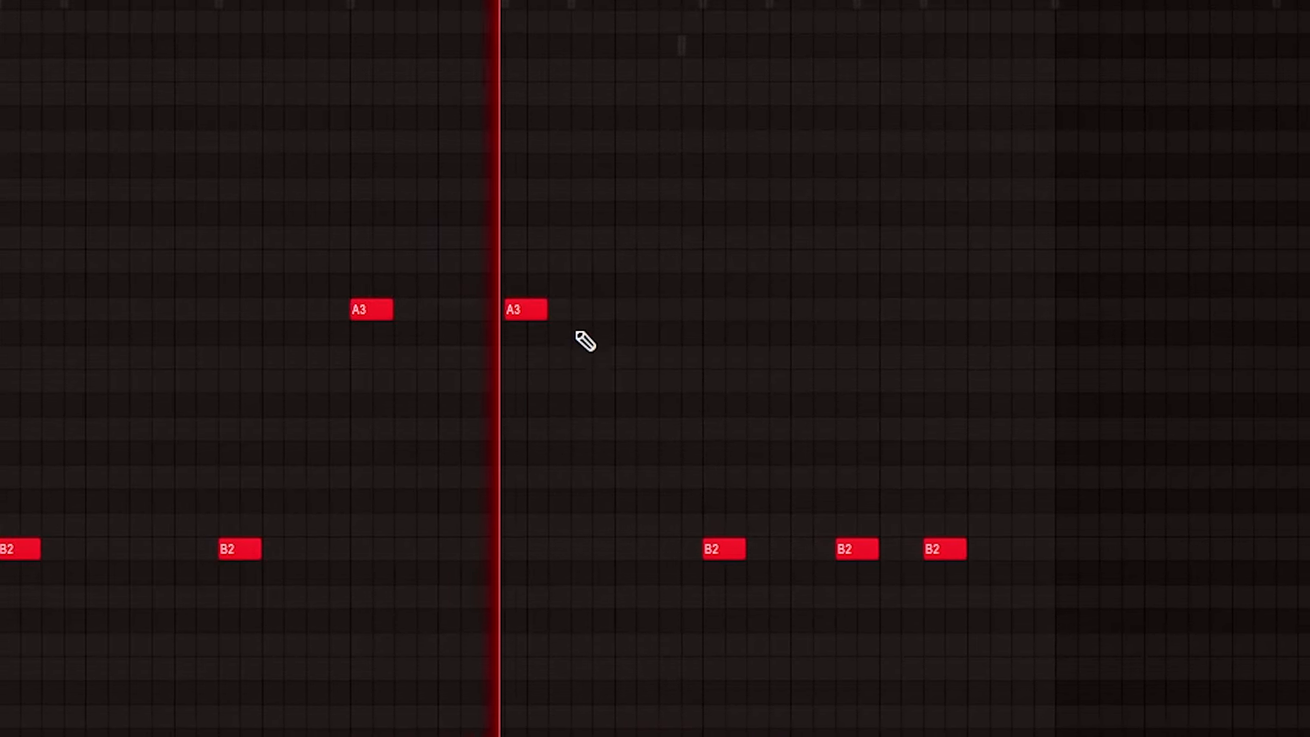
# Step: Add another A3 bass note after the A3 pair, and a rising C3–D3 run between the last B2 and E3
pyautogui.click(580, 311)
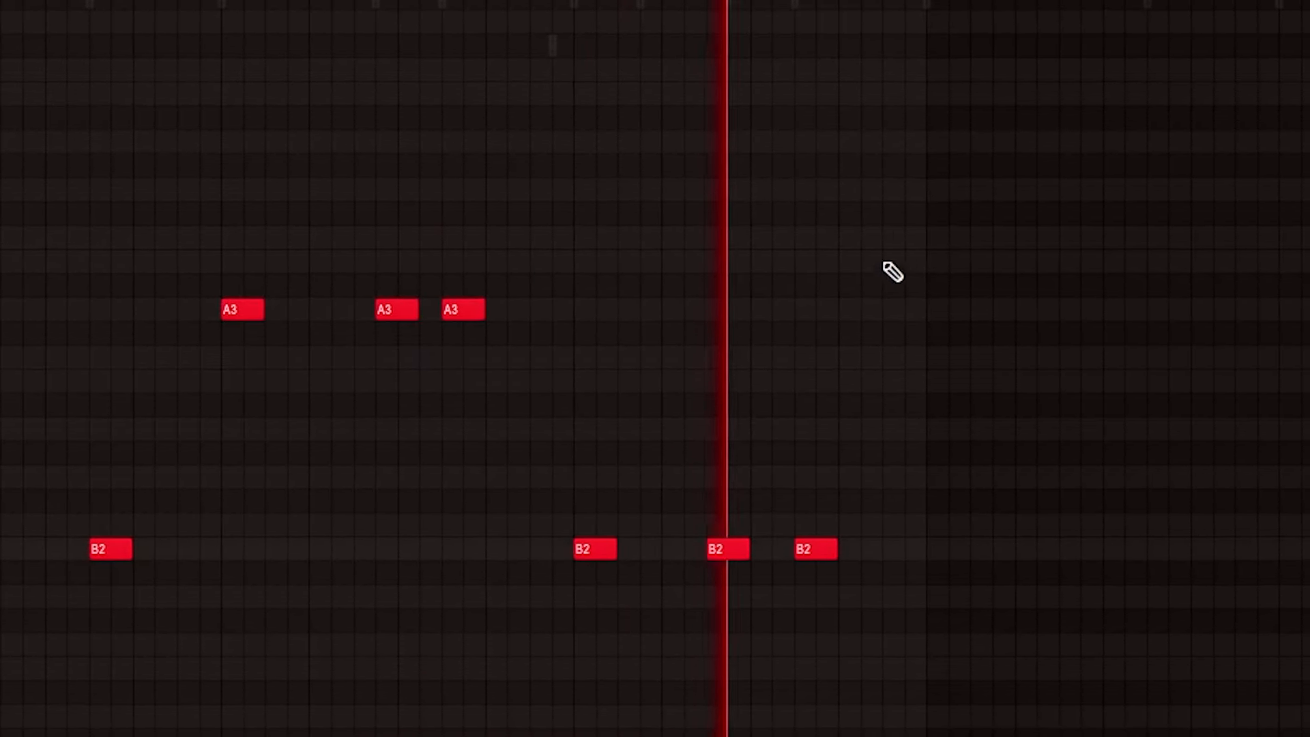
pyautogui.click(854, 391)
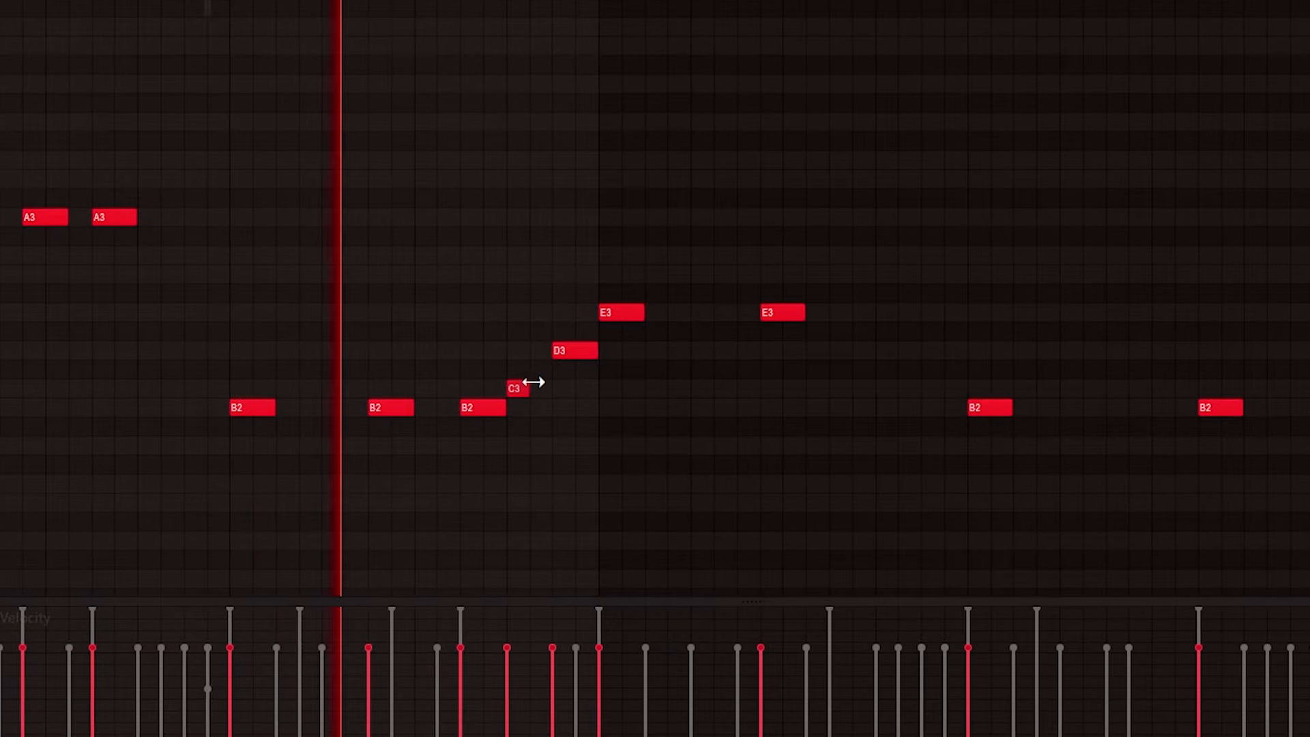
pyautogui.rightClick(558, 353)
pyautogui.click(558, 353)
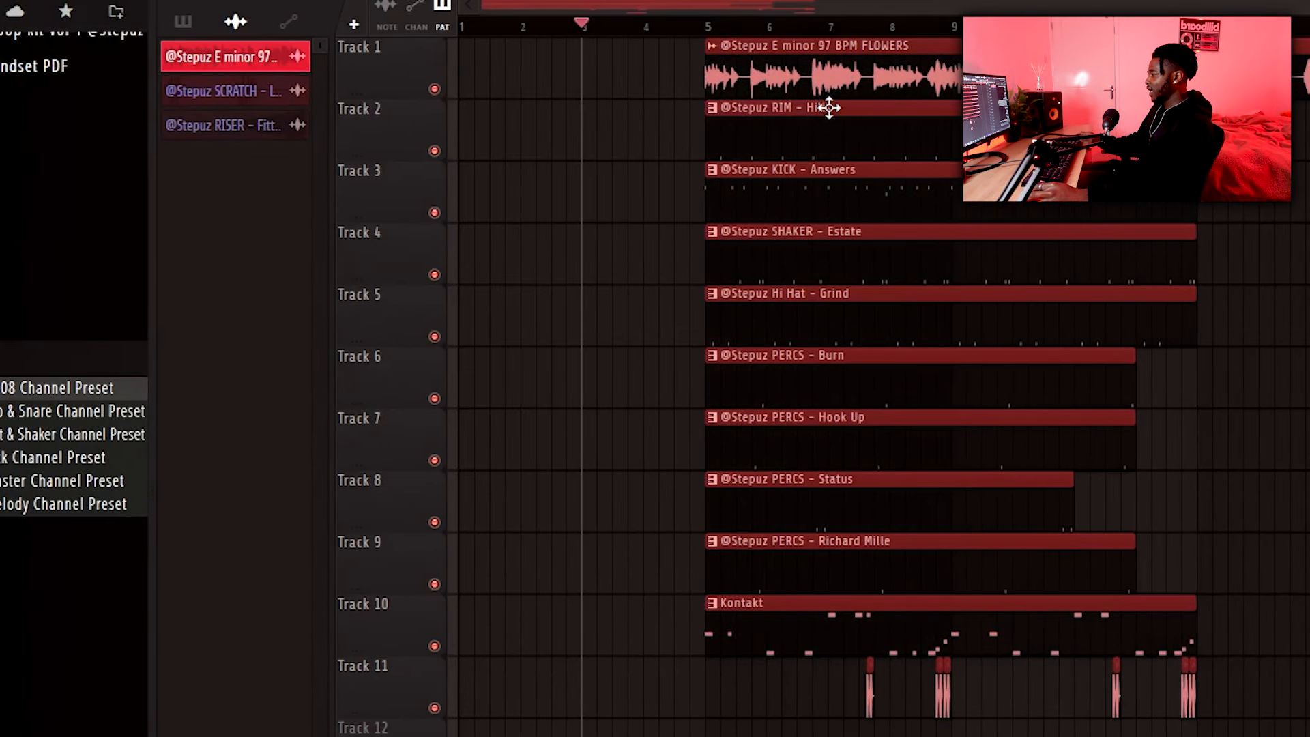
# Step: Place a copy of the E minor 97 BPM FLOWERS loop on Track 1 from bar 1 as a four-bar intro
pyautogui.click(515, 74)
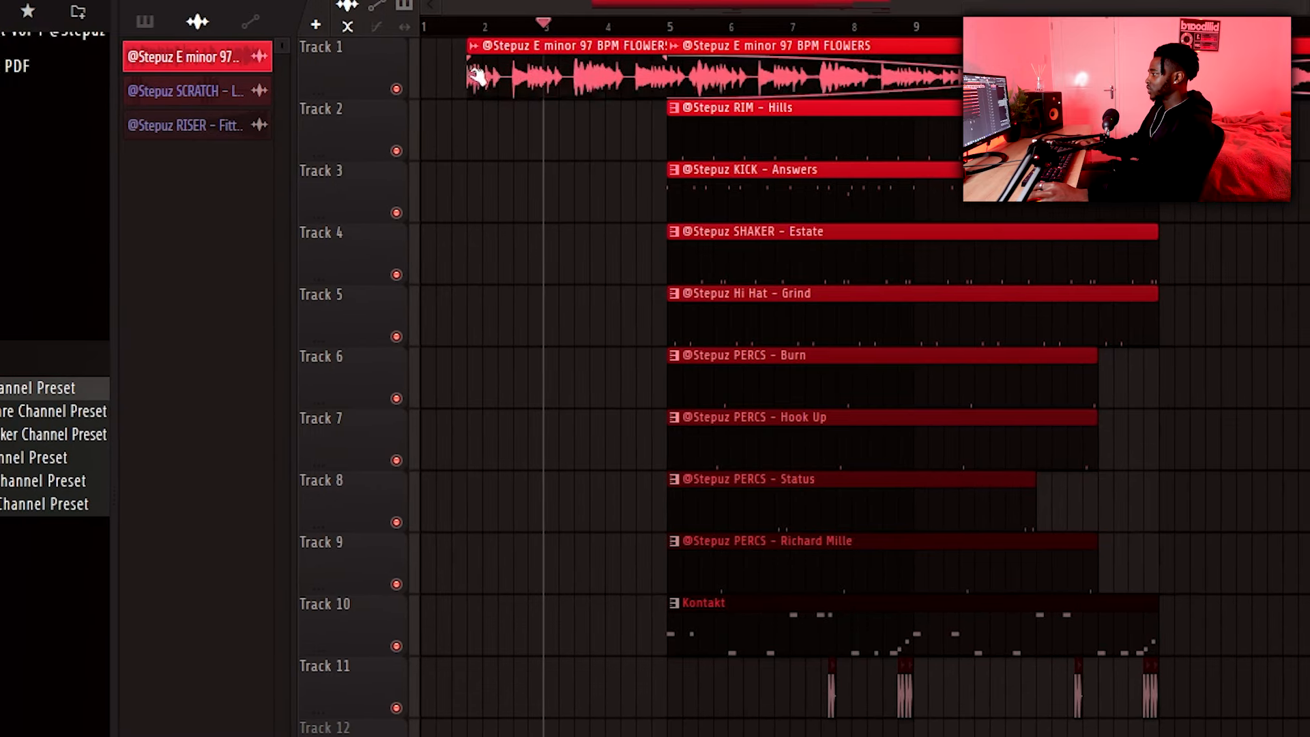
pyautogui.moveTo(478, 77); pyautogui.dragTo(433, 75)
pyautogui.click(424, 27)
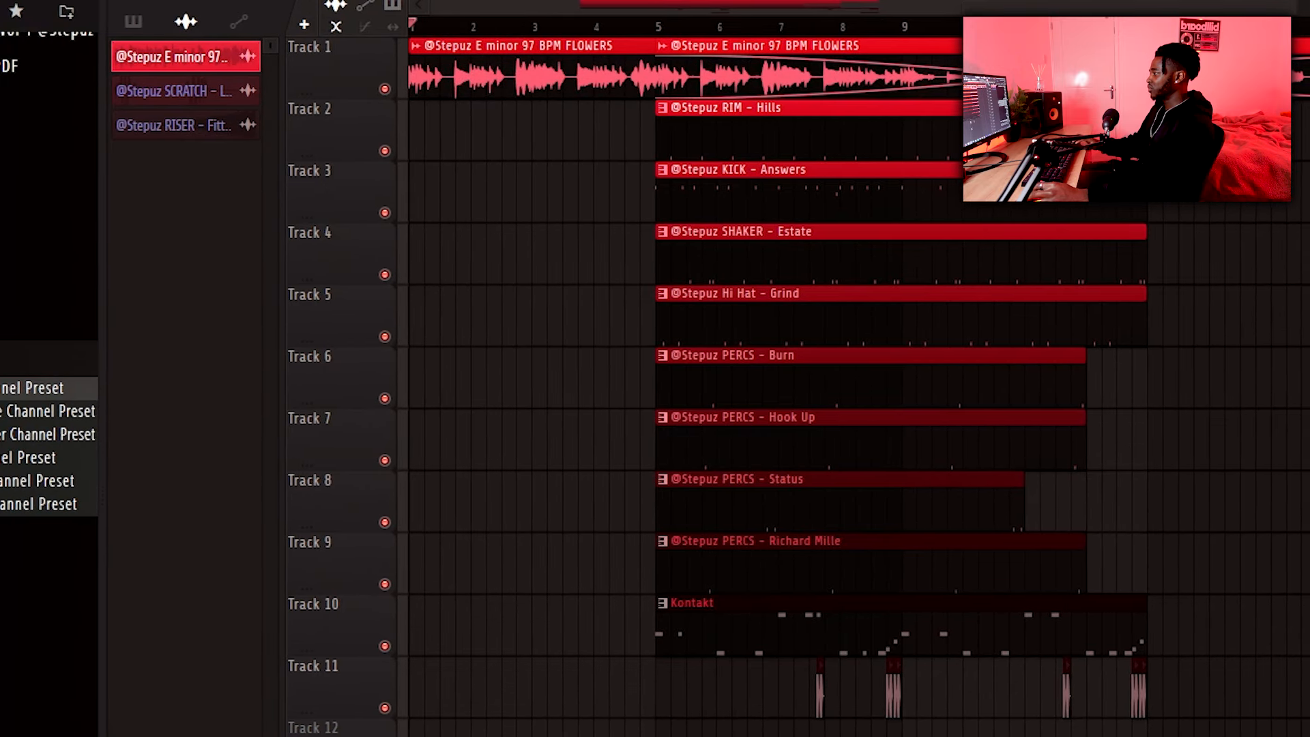
pyautogui.scroll(3, 624, 29)
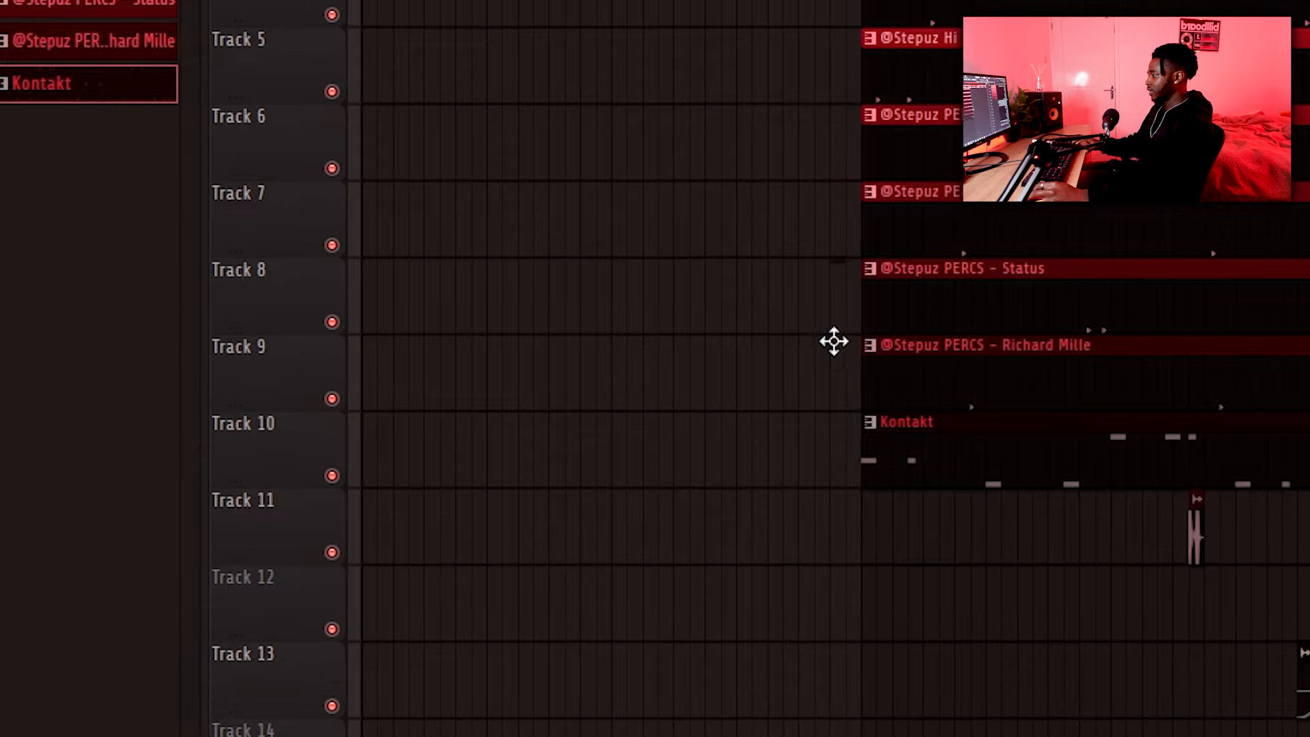
# Step: Add two short Kontakt clips on Track 10 and two short KICK - Answers clips on Track 11 just before bar 5
pyautogui.click(832, 443)
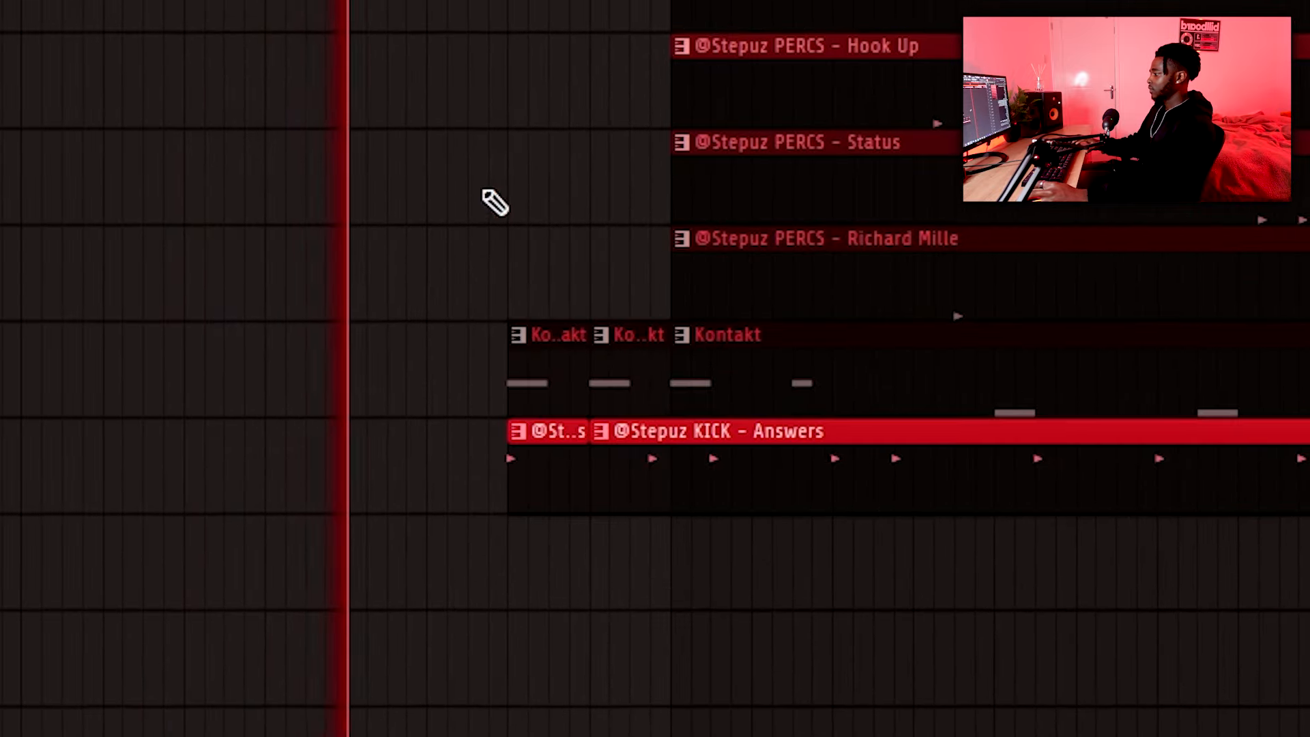
pyautogui.rightClick(610, 478)
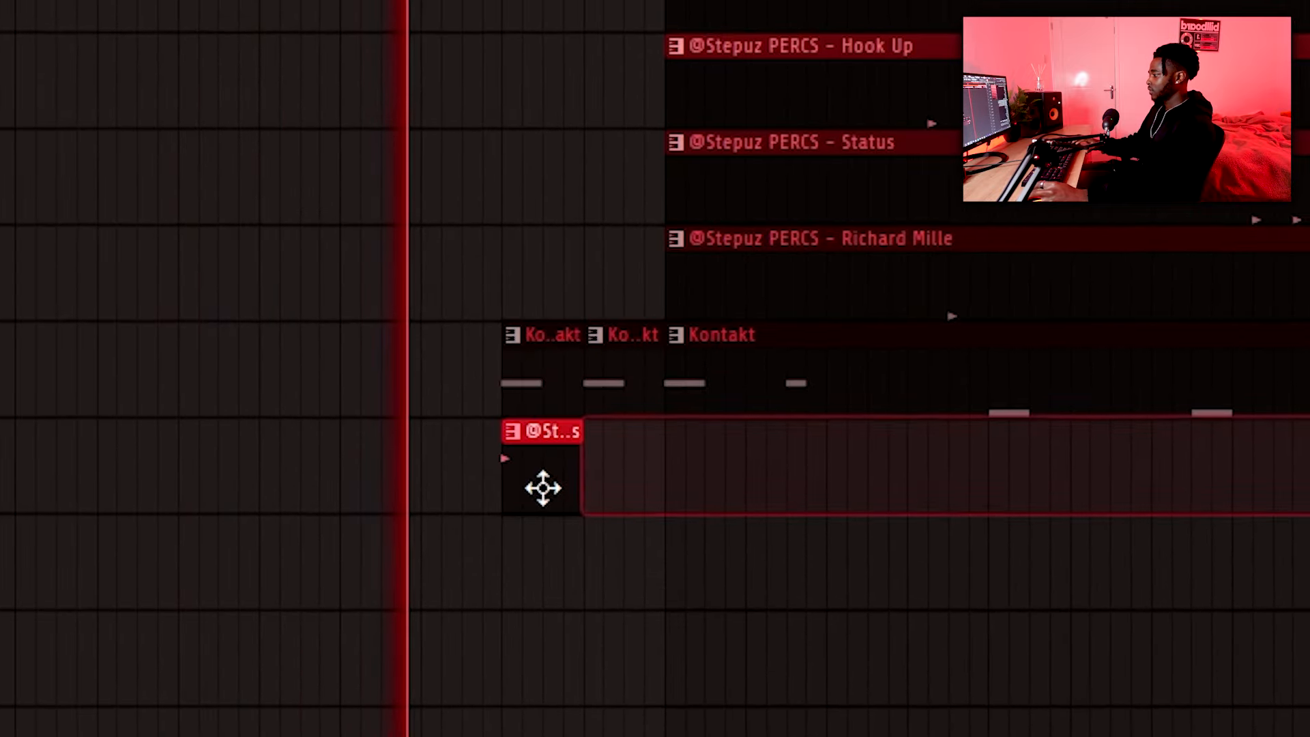
pyautogui.click(544, 489)
pyautogui.click(598, 486)
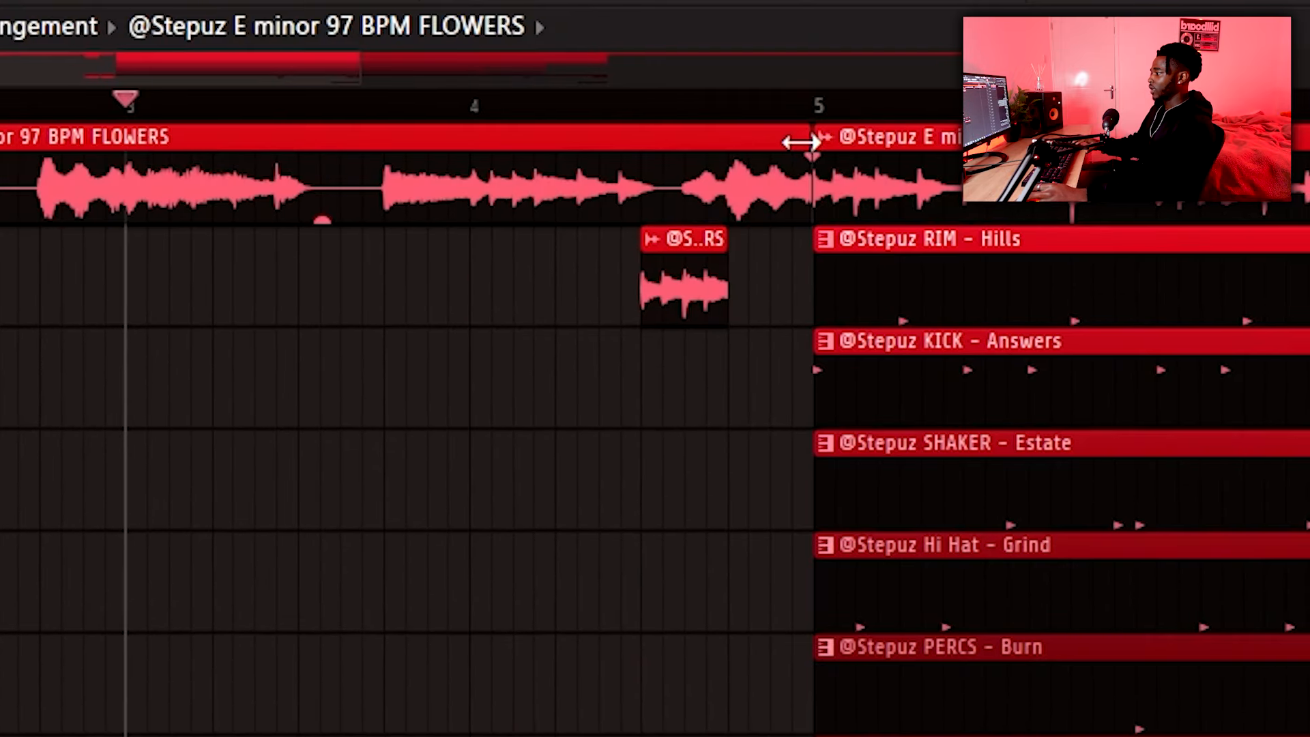
# Step: Trim the end of the intro melody on Track 1 and fill the gap before bar 5 with two short melody slices
pyautogui.moveTo(804, 138); pyautogui.dragTo(609, 130)
pyautogui.moveTo(667, 248); pyautogui.dragTo(648, 126)
pyautogui.click(614, 112)
pyautogui.click(725, 179)
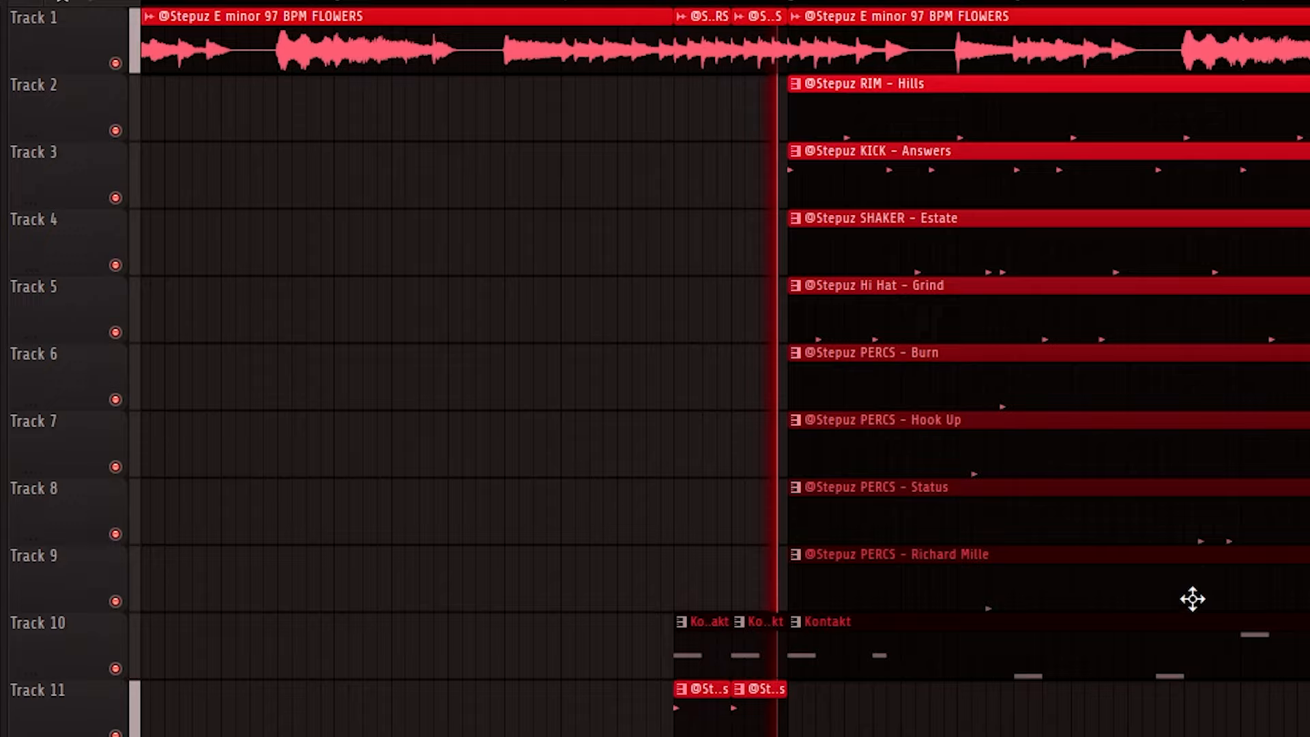
# Step: Shape the HalfTime mix level automation on Track 2 so it drops just before bar 5
pyautogui.scroll(-3, 462, 49)
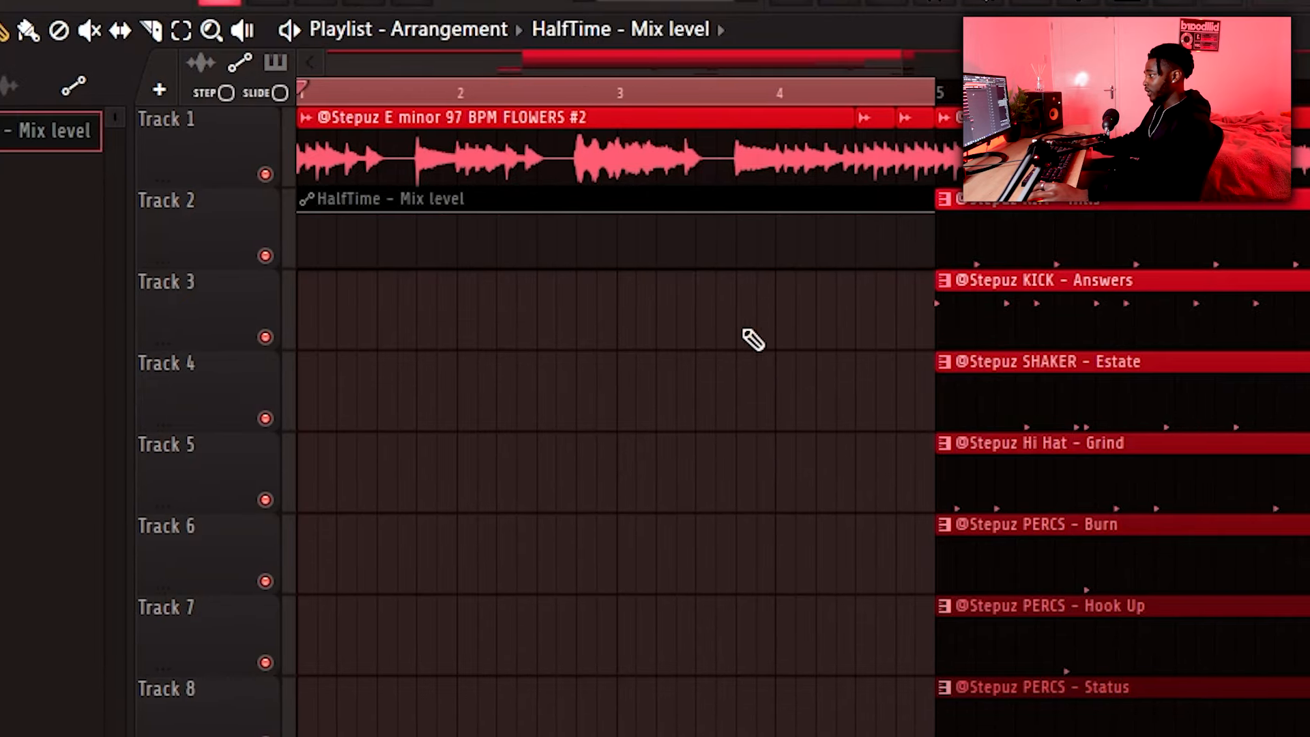
pyautogui.rightClick(846, 218)
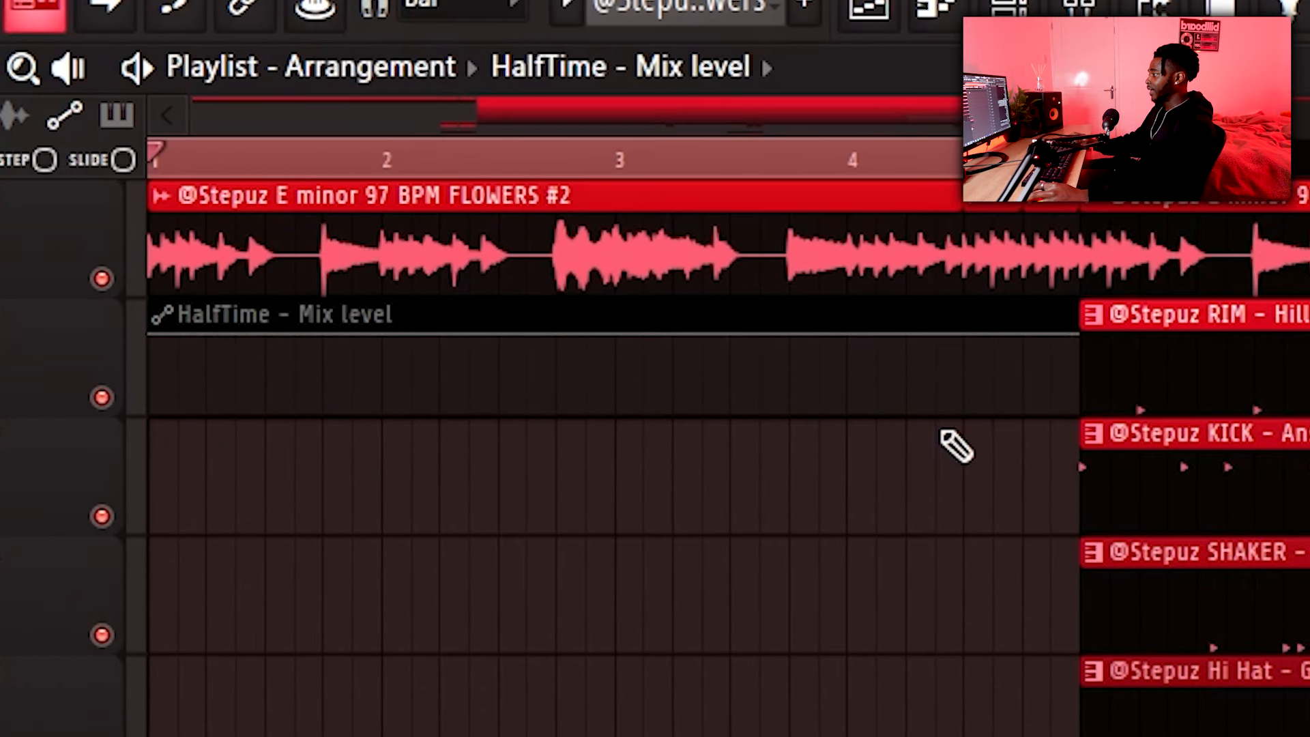
pyautogui.rightClick(846, 263)
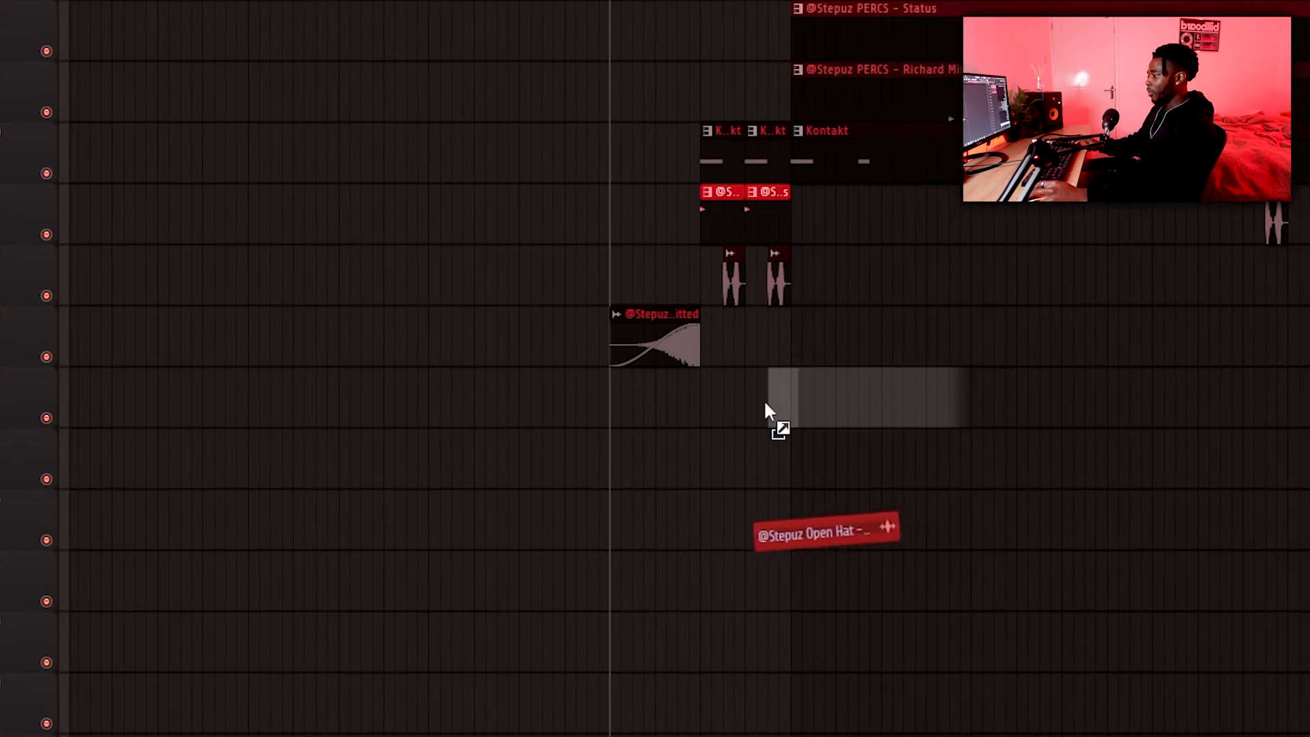
# Step: Place the Open Hat - Underground sample on Track 14 at bar 5 and play the arrangement
pyautogui.moveTo(764, 400); pyautogui.dragTo(784, 395)
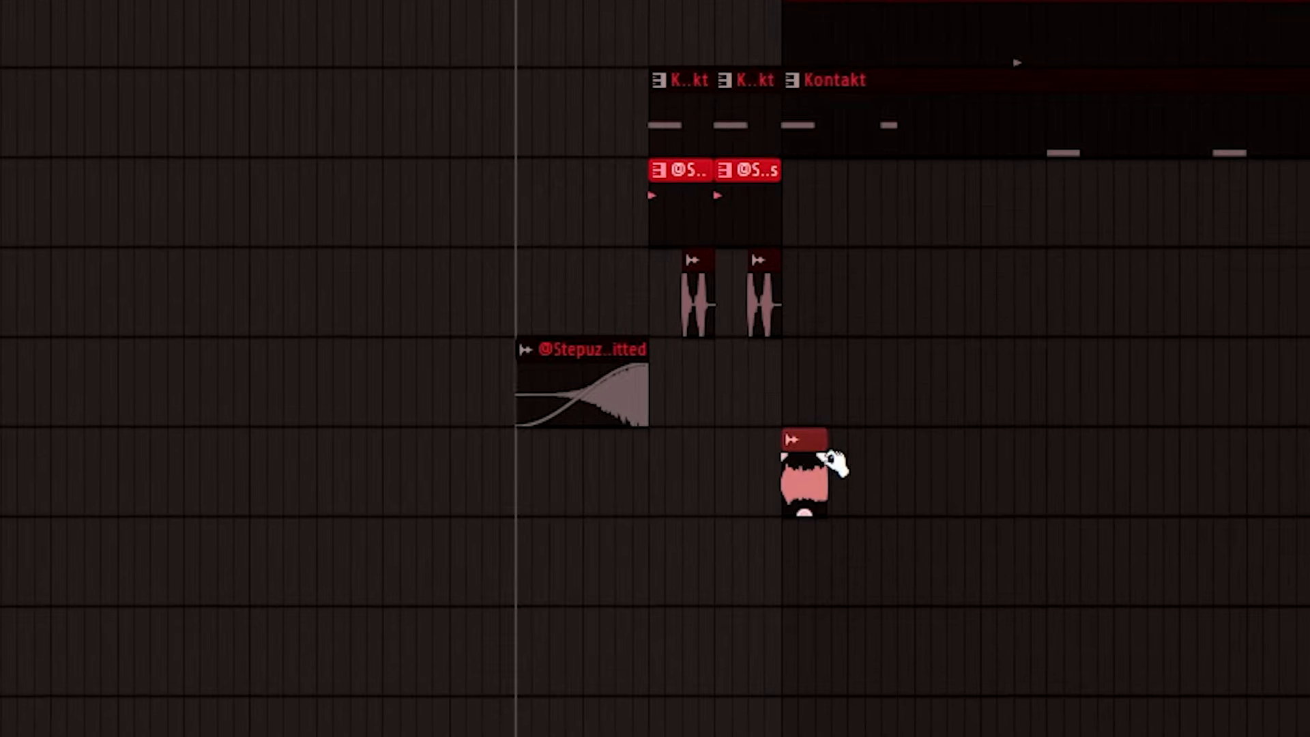
pyautogui.press('space')
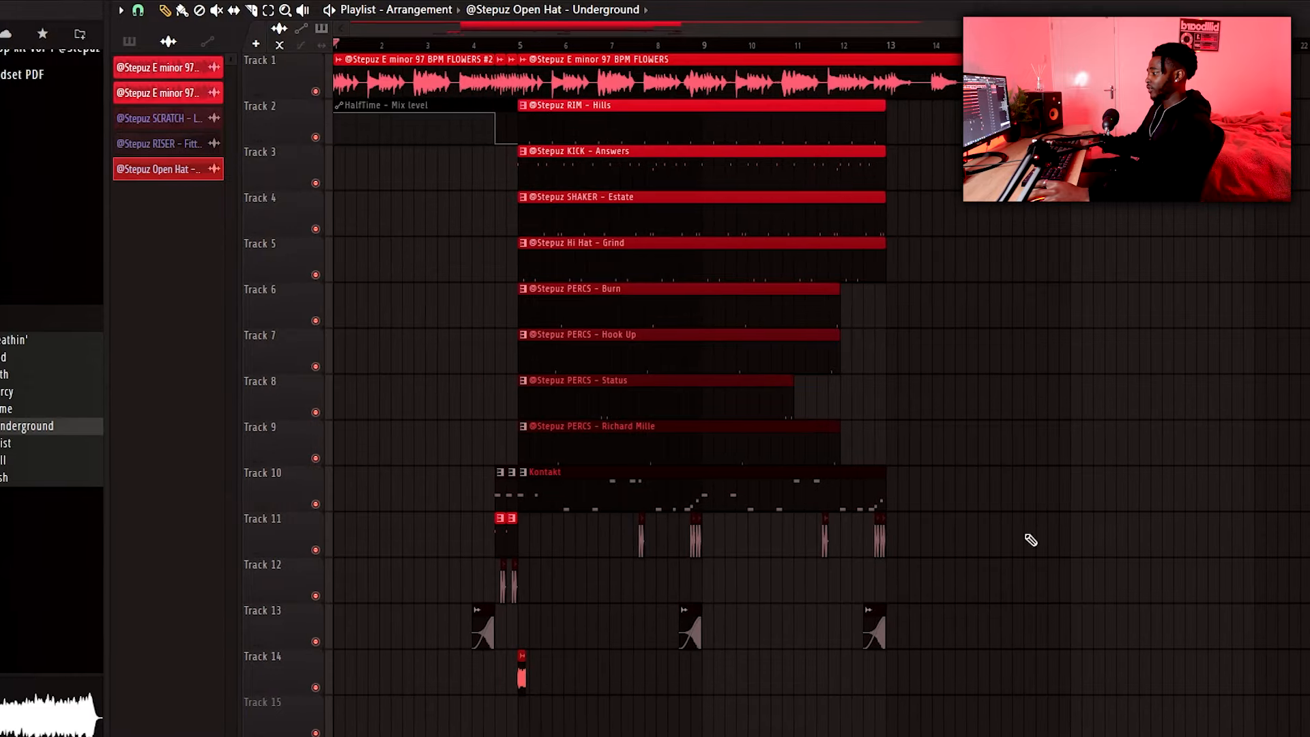
# Step: Duplicate the drum, percussion, Kontakt and riser clips of bars 5–13 to bar 13, with an open hat hit at bar 13
pyautogui.moveTo(1044, 730); pyautogui.dragTo(524, 142)
pyautogui.hotkey('ctrl', 'b')
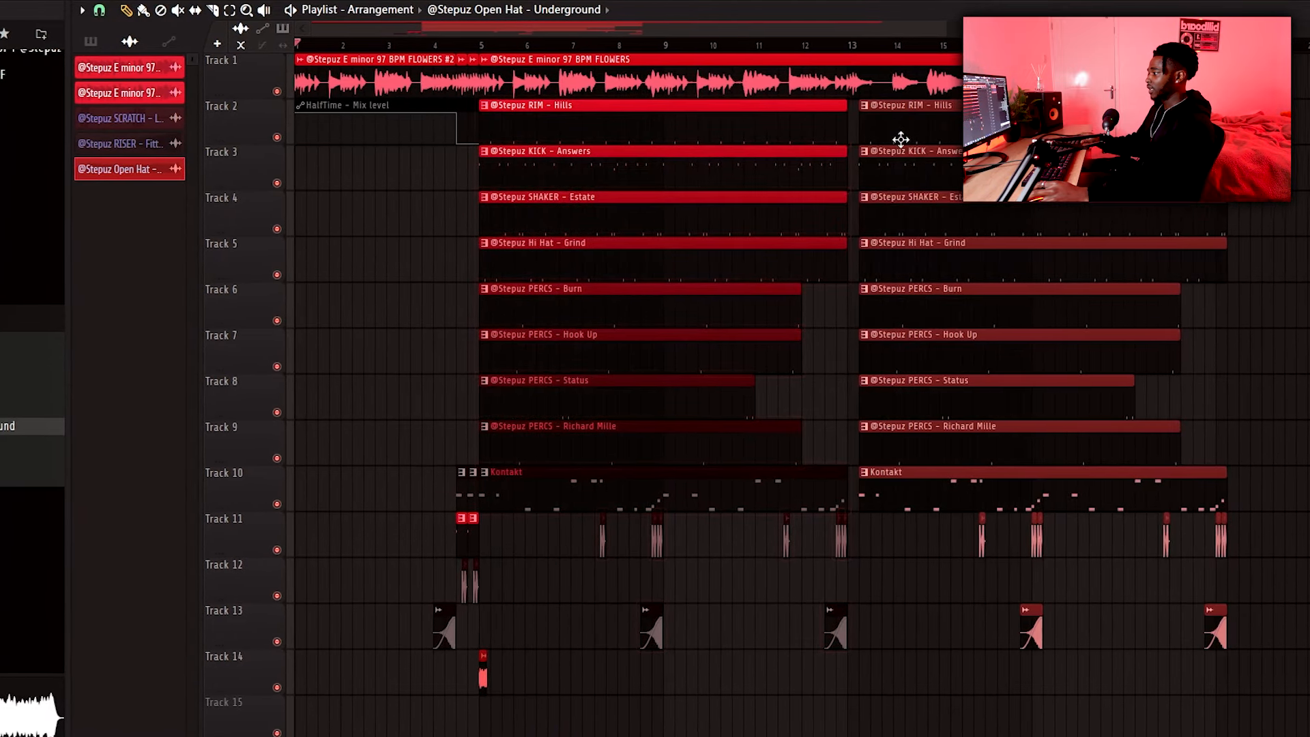
pyautogui.keyDown('ctrl'); pyautogui.click(623, 688); pyautogui.keyUp('ctrl')
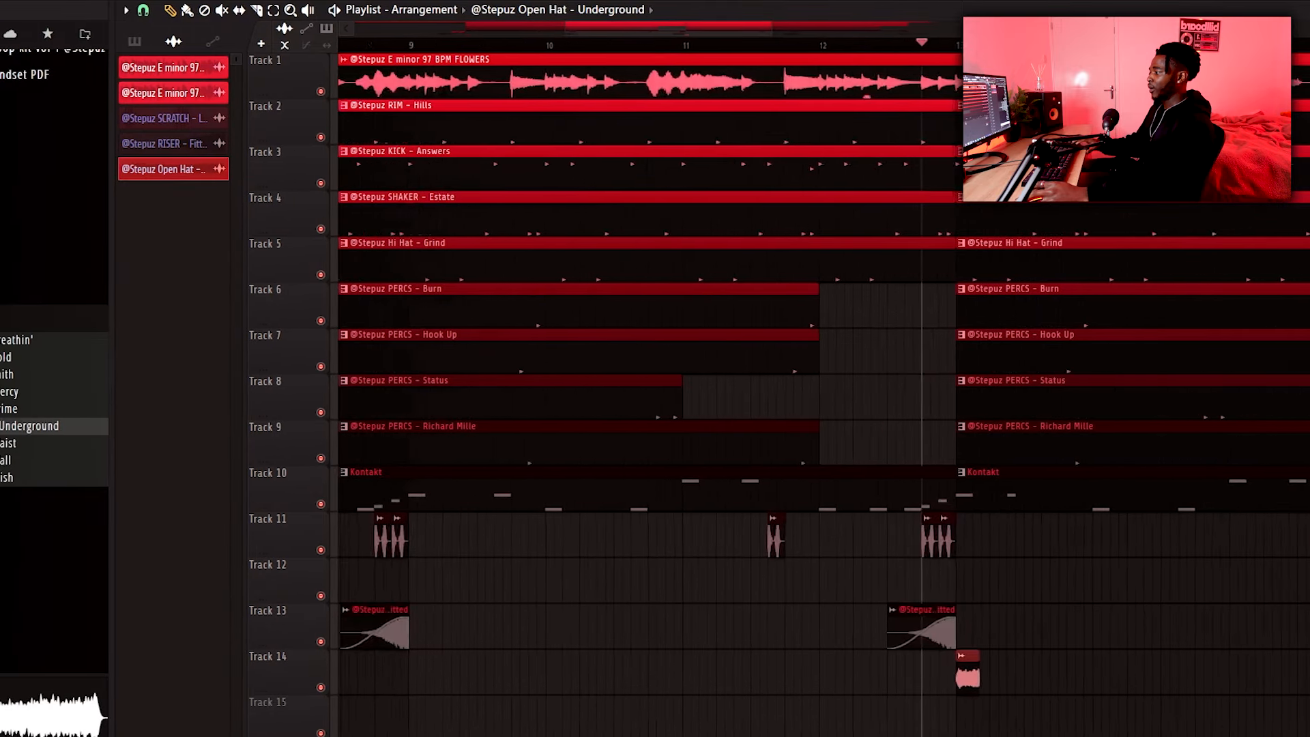
pyautogui.hscroll(3, 821, 617)
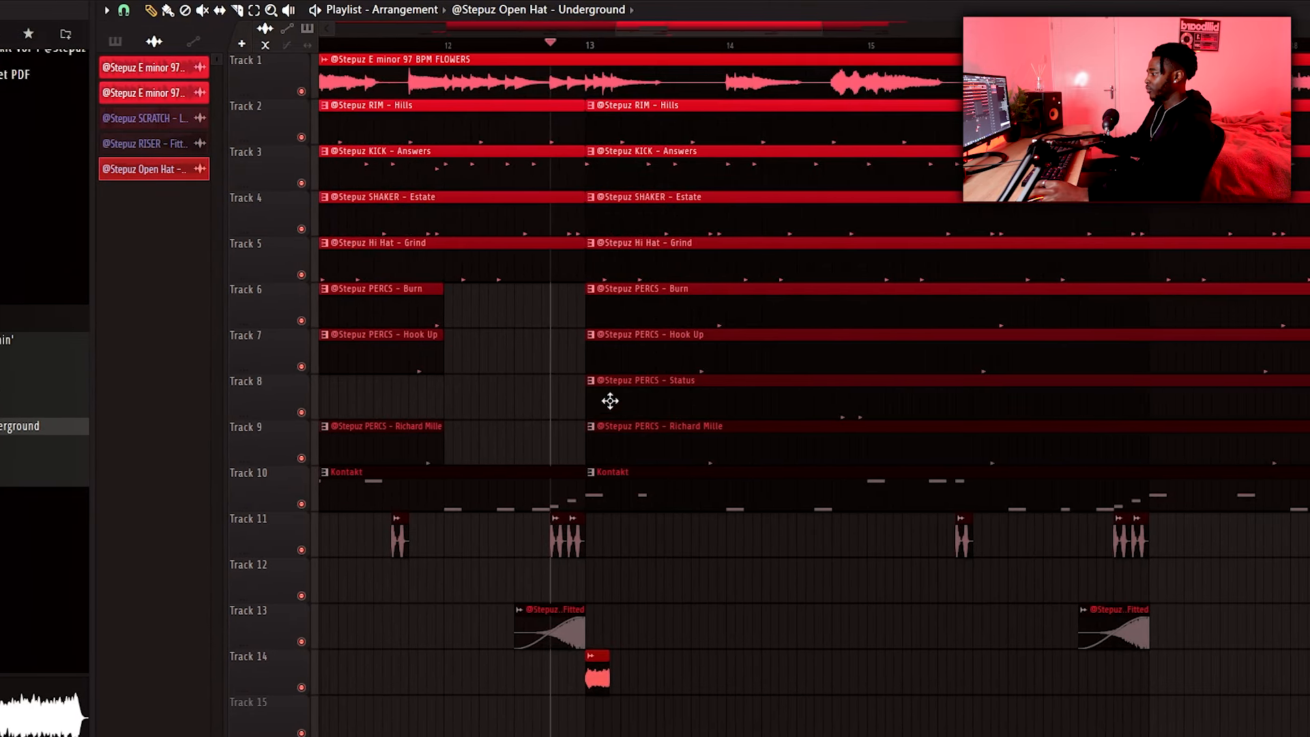
# Step: Cut the opening half bar from the duplicated drum, percussion and Kontakt clips at bar 13, starting the shaker slightly after the others
pyautogui.moveTo(680, 496); pyautogui.dragTo(674, 225)
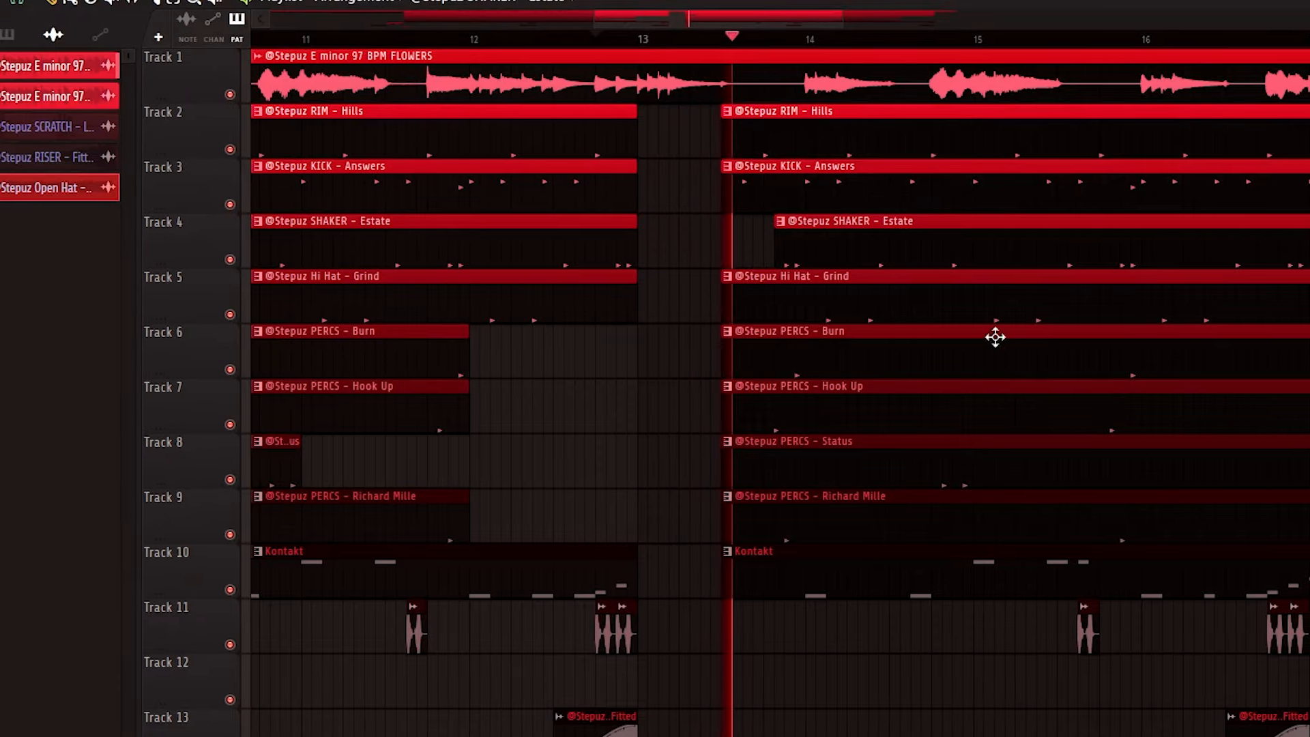
pyautogui.scroll(-5, 871, 28)
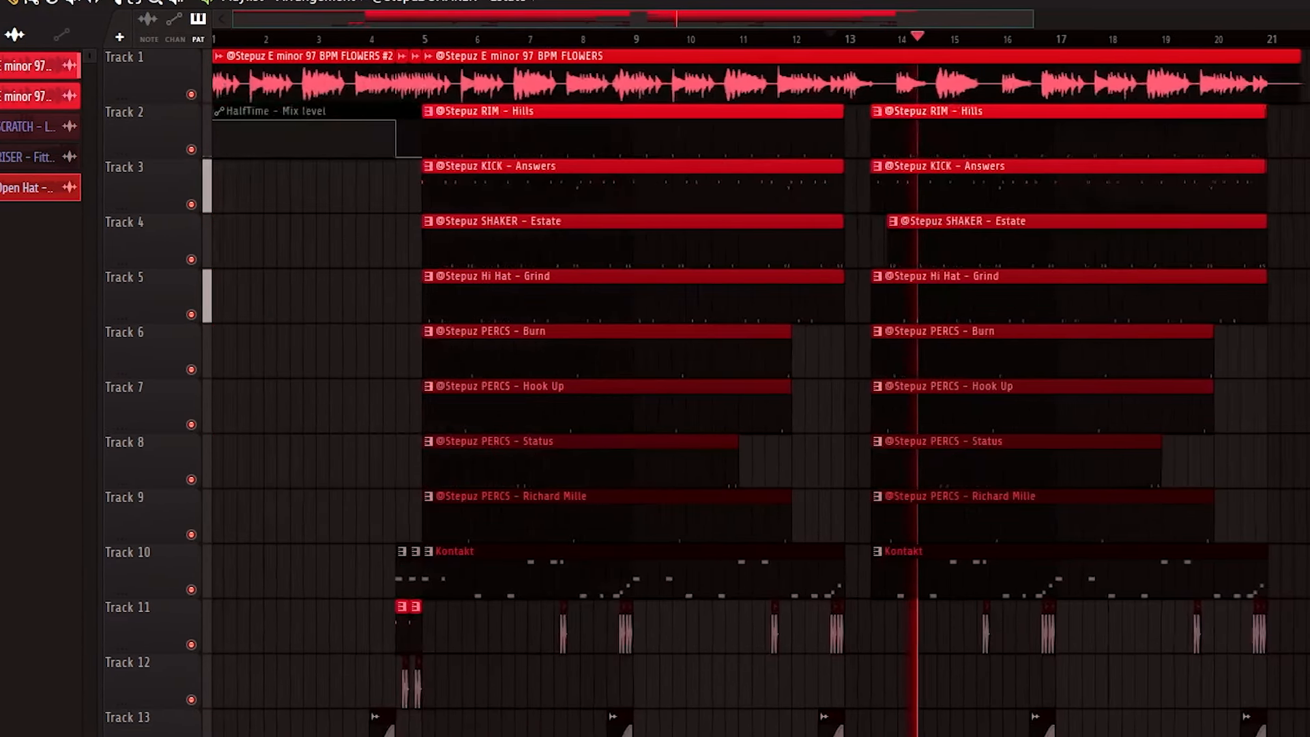
pyautogui.scroll(3, 871, 28)
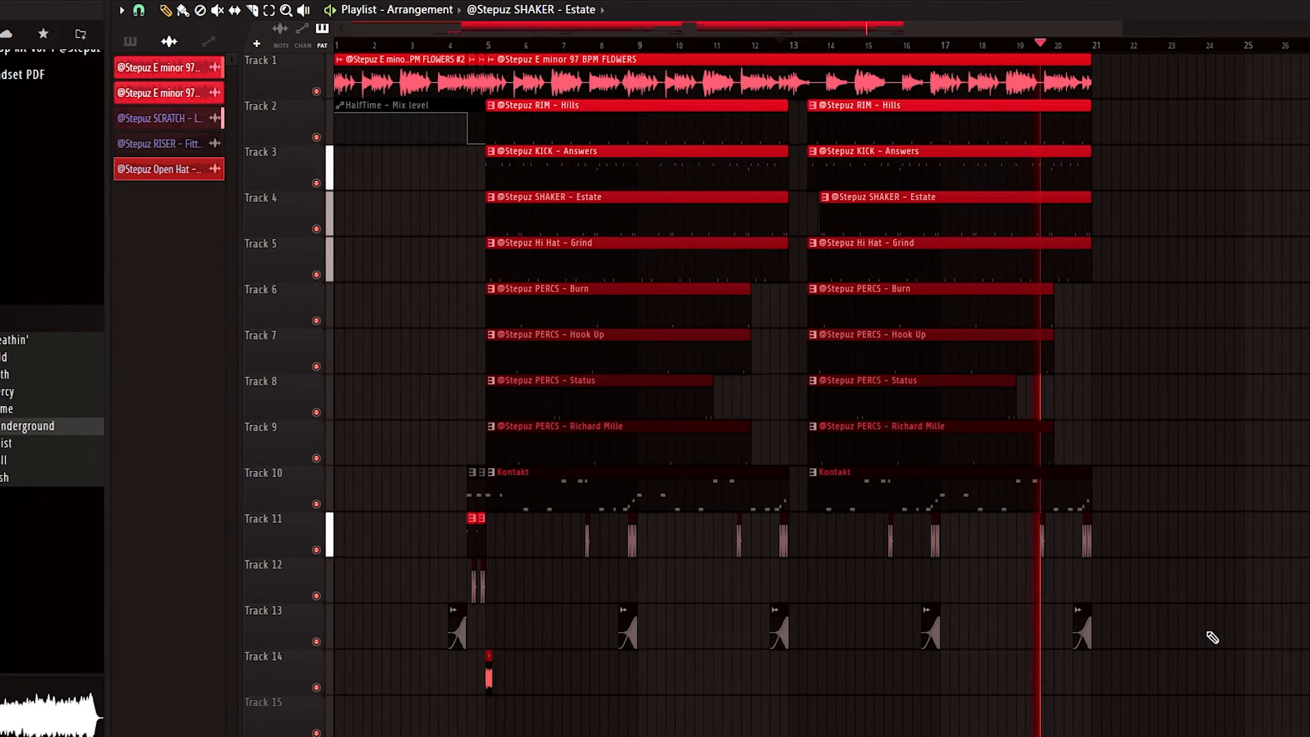
# Step: Duplicate the melody, drum, percussion, Kontakt and riser clips of bars 5–21 so the copy starts at bar 21
pyautogui.moveTo(1202, 735); pyautogui.dragTo(507, 6)
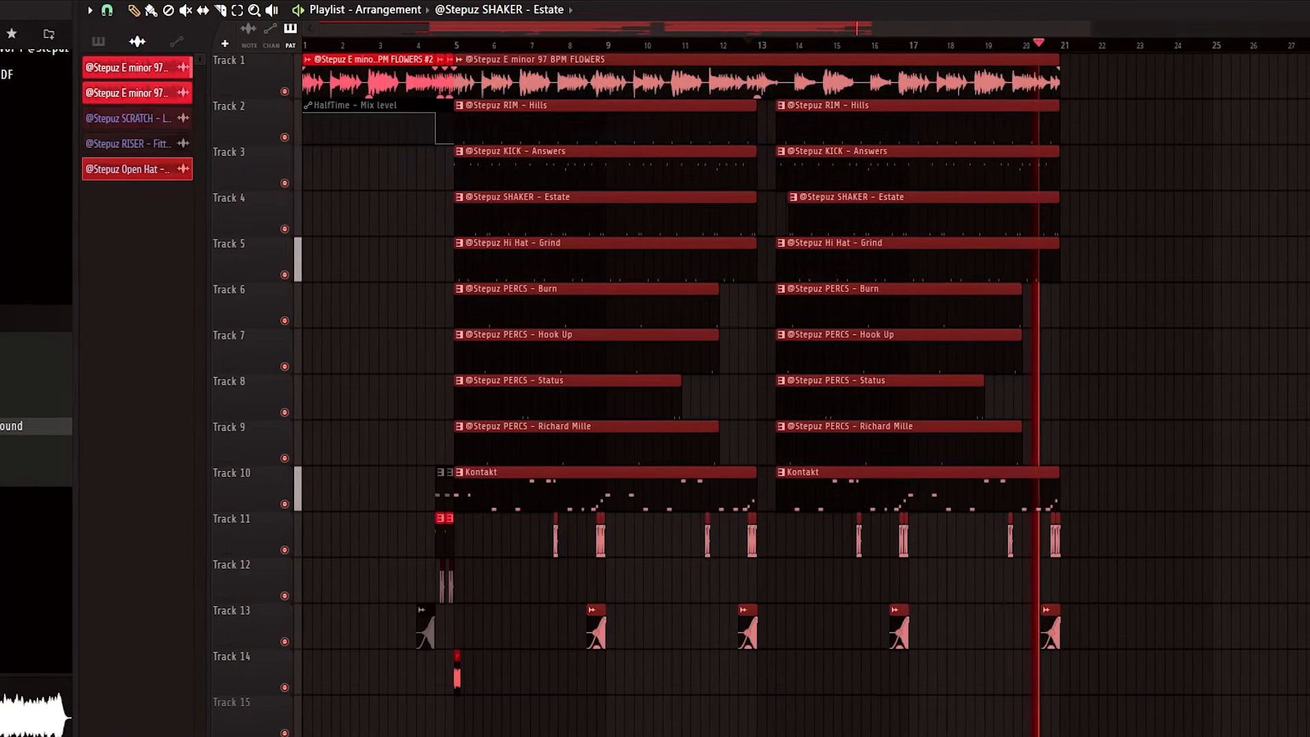
pyautogui.hotkey('ctrl', 'b')
pyautogui.scroll(4, 1071, 27)
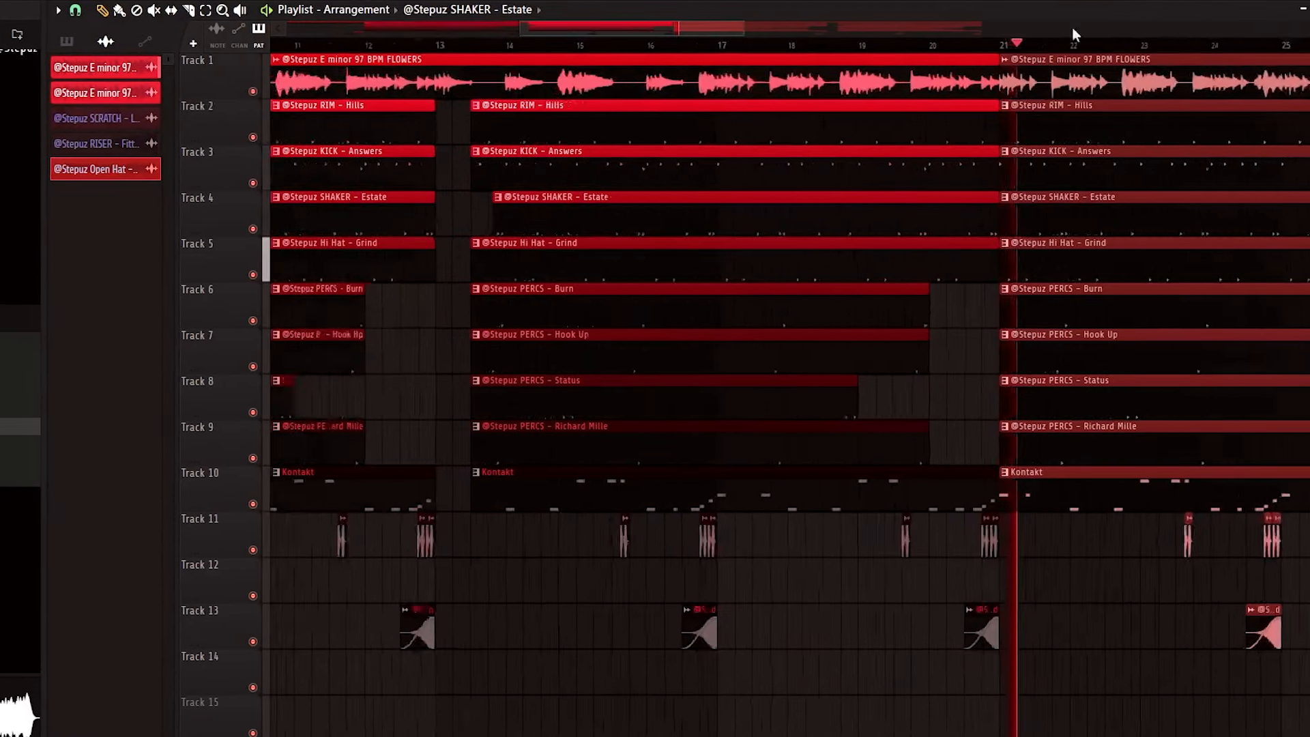